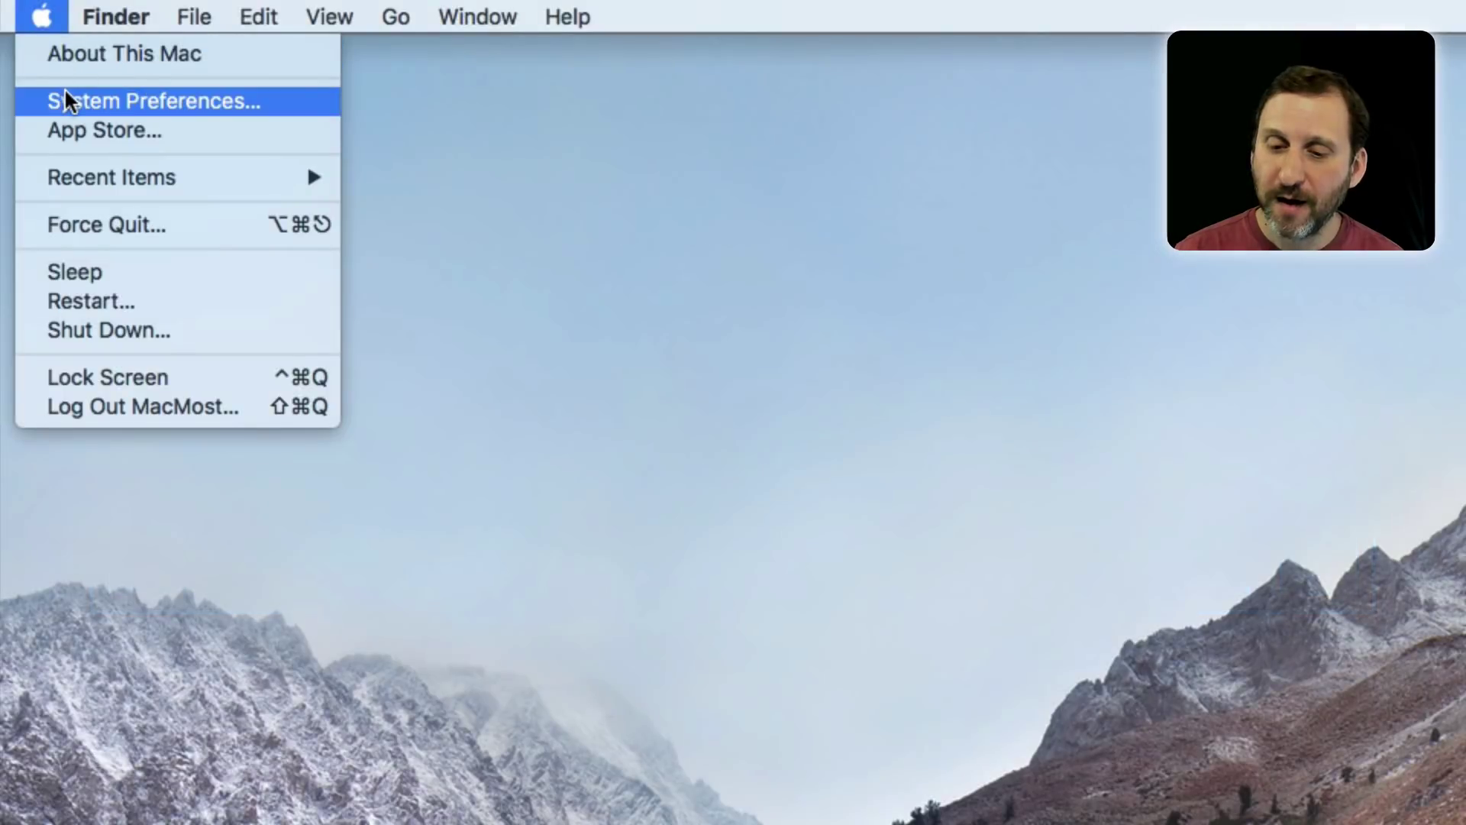
Reach the iCloud Drive Options sheet showing Optimize Mac Storage on and Desktop & Documents unchecked.
click(66, 102)
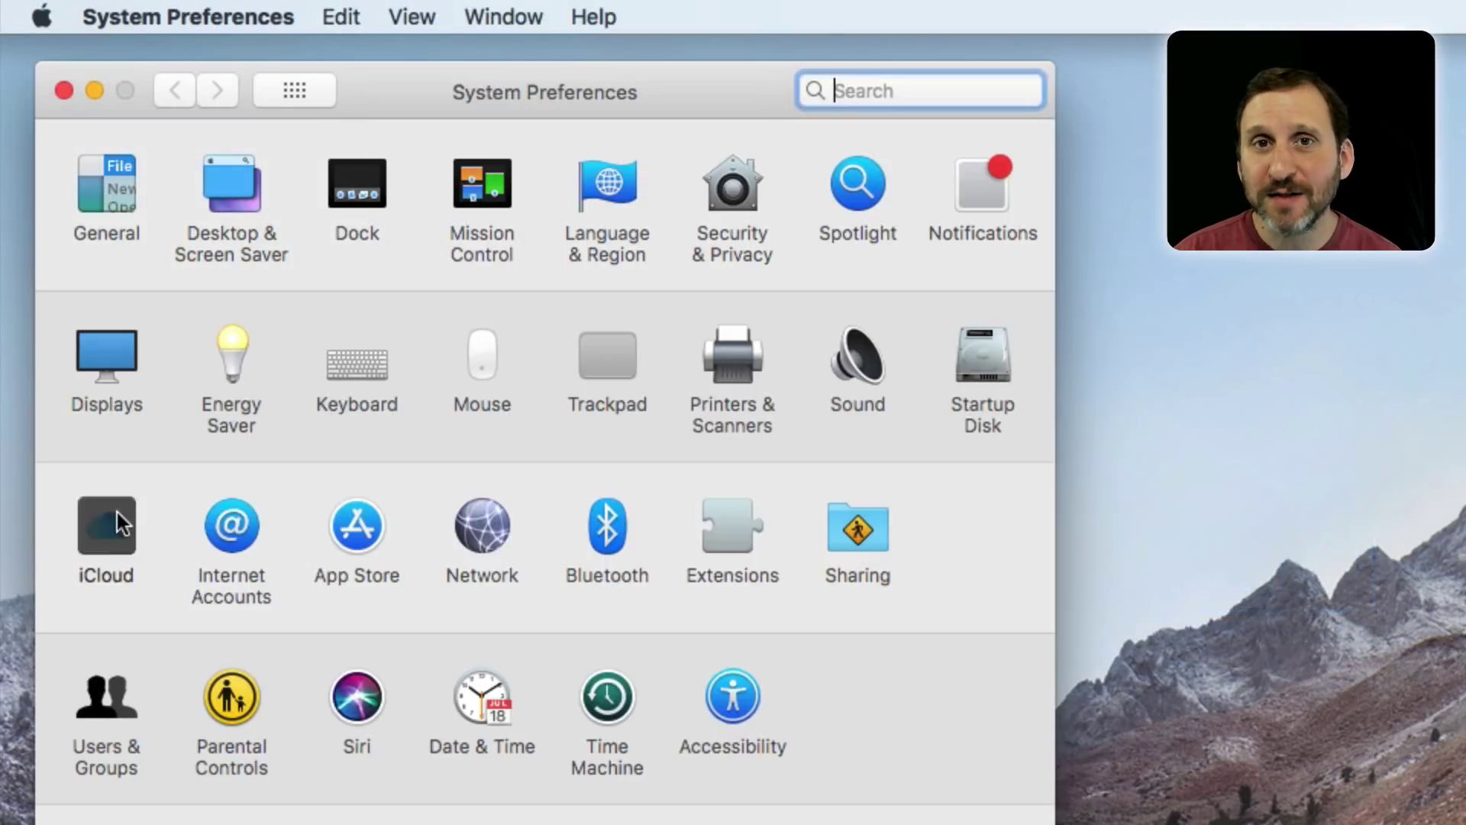
click(116, 523)
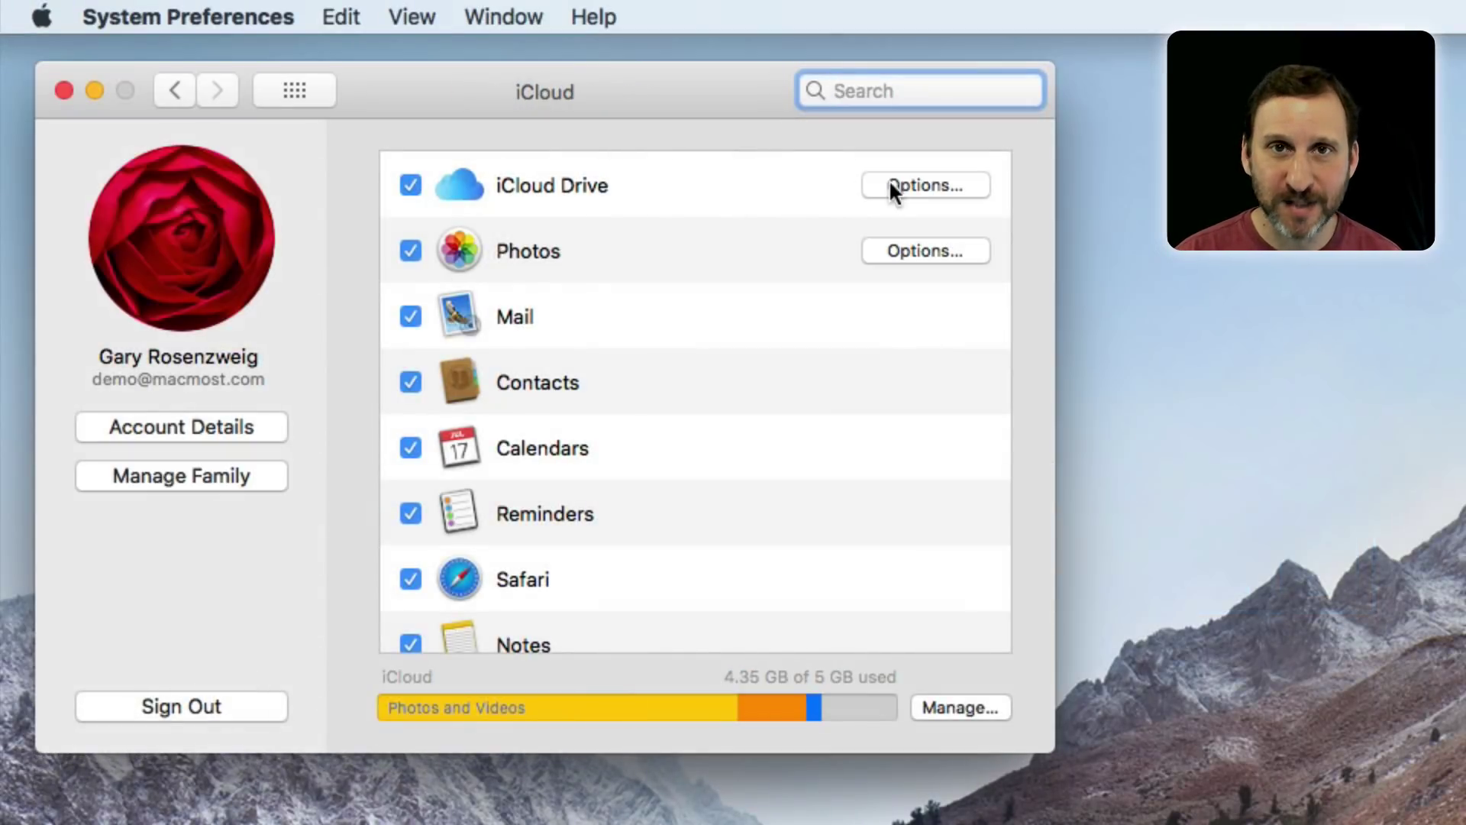
click(898, 184)
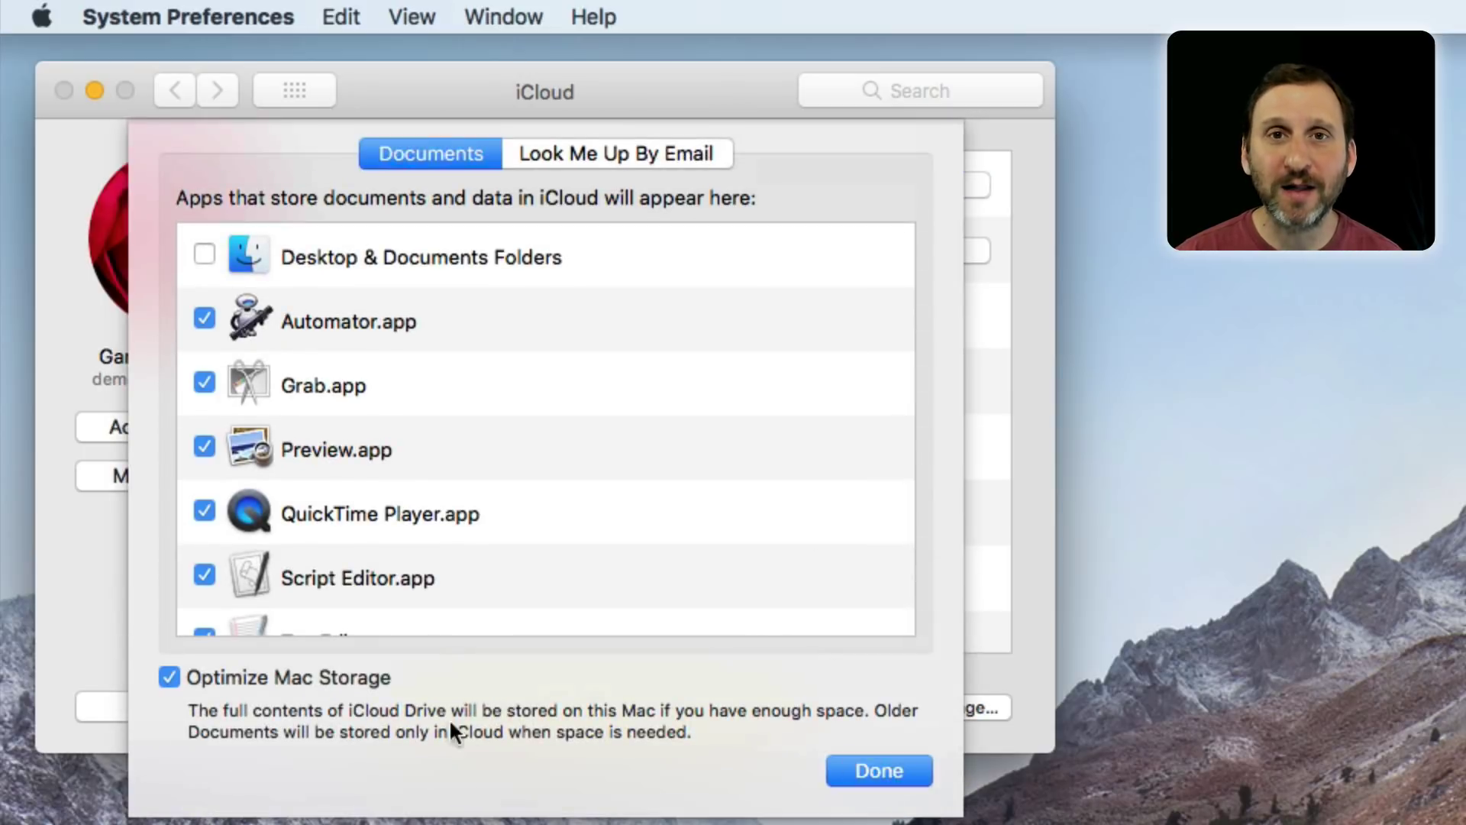